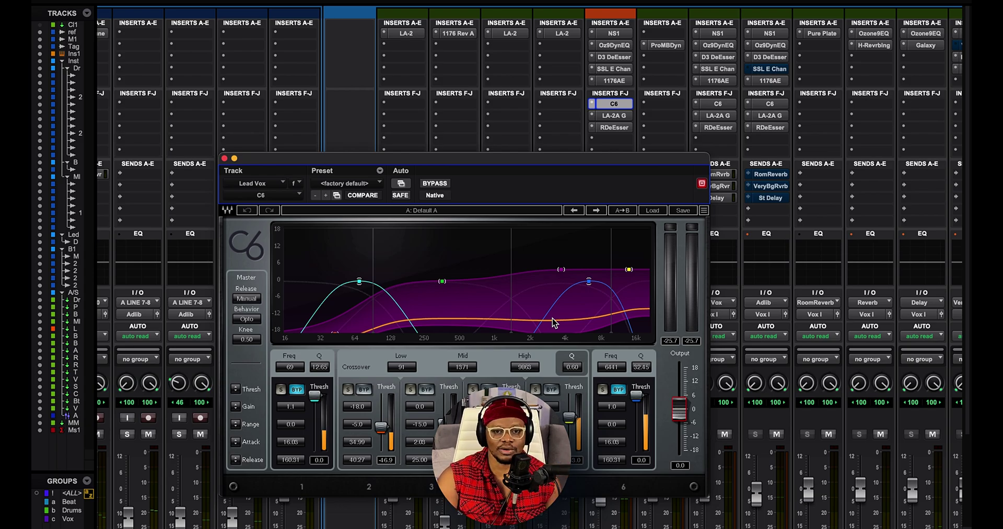
pyautogui.moveTo(235, 162); pyautogui.dragTo(266, 133)
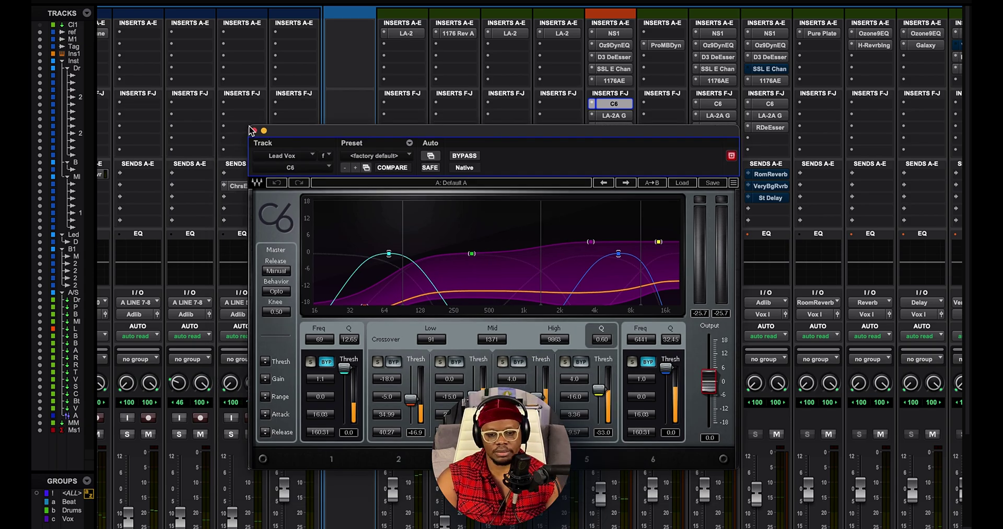
pyautogui.moveTo(276, 136); pyautogui.dragTo(288, 111)
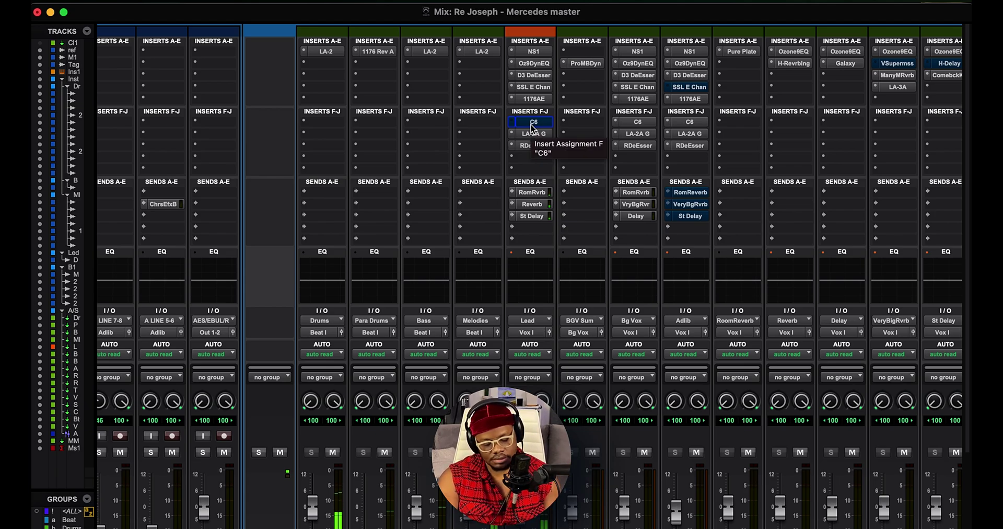
pyautogui.press('super+equal')
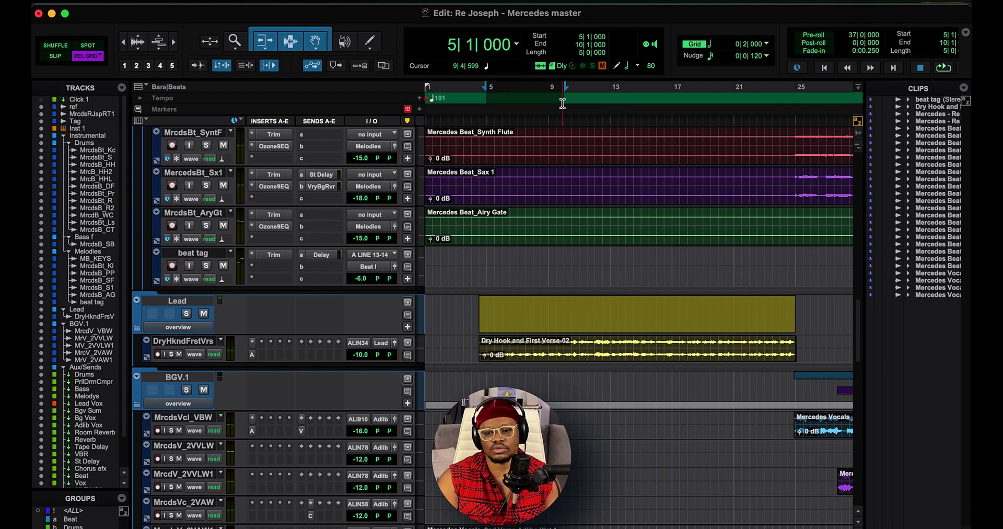
pyautogui.press('super+equal')
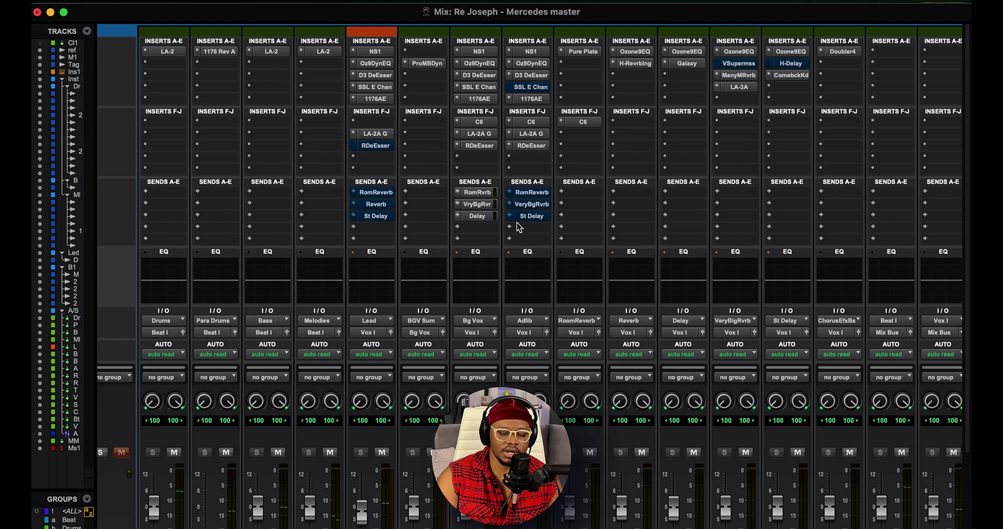
# - Insert the C6 (stereo) plug-in in the empty slot above LA-2A on the Lead Vox track
pyautogui.click(375, 122)
pyautogui.click(389, 101)
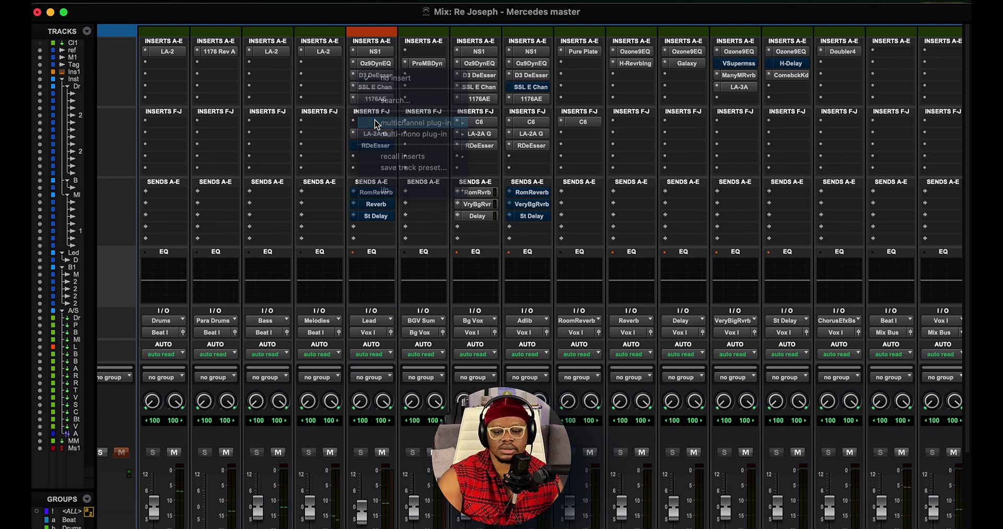
pyautogui.write('c6')
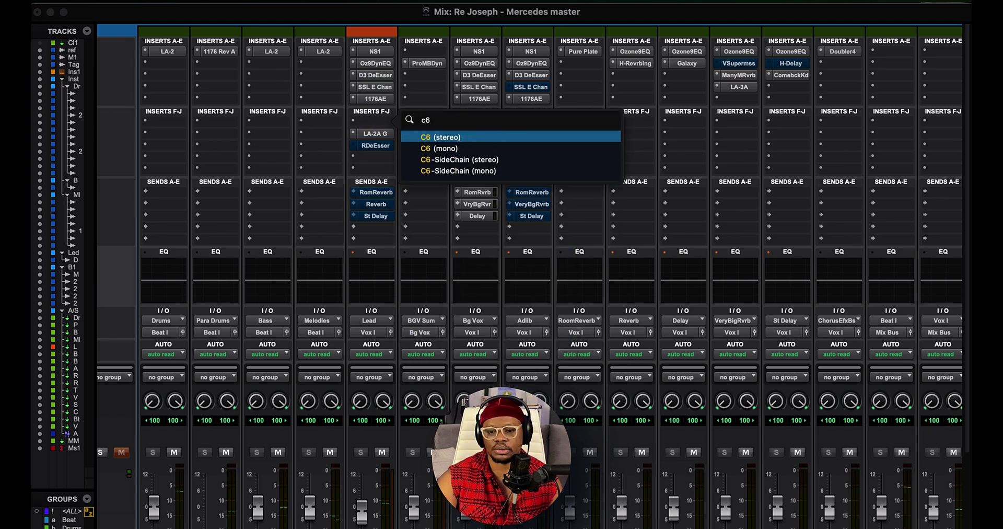
pyautogui.press('Return')
pyautogui.moveTo(471, 115); pyautogui.dragTo(450, 127)
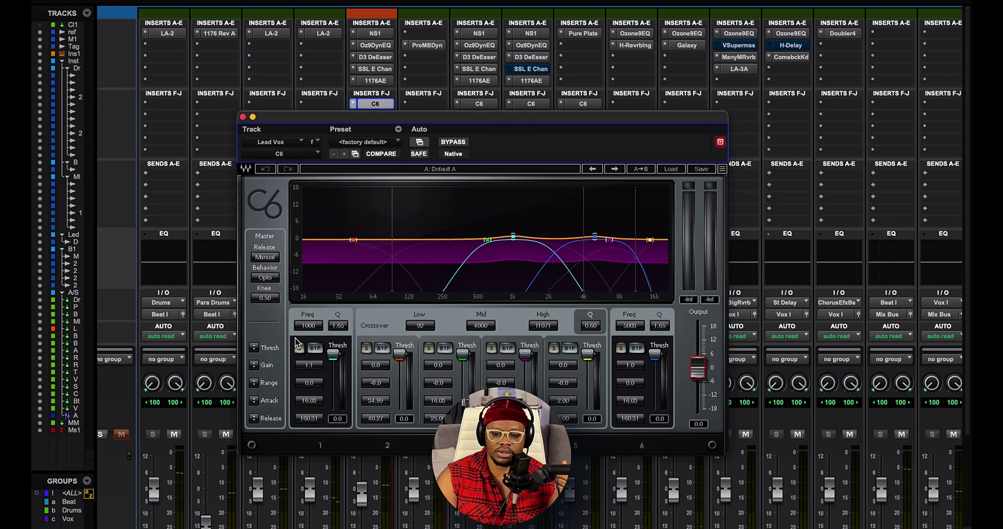
# - Set band 1's frequency to 92 and bypass floating bands 1 and 6 of the C6
pyautogui.moveTo(309, 327); pyautogui.dragTo(309, 397)
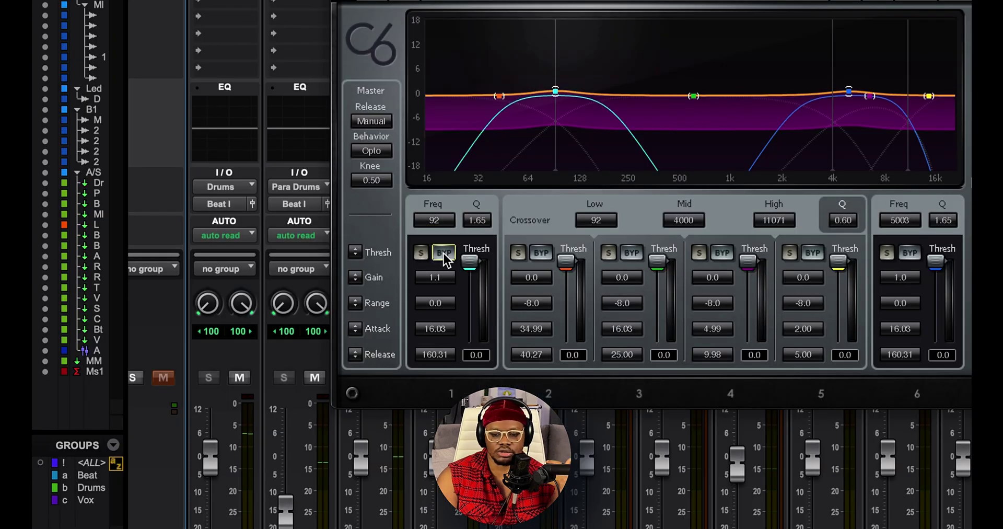
pyautogui.click(444, 253)
pyautogui.click(909, 253)
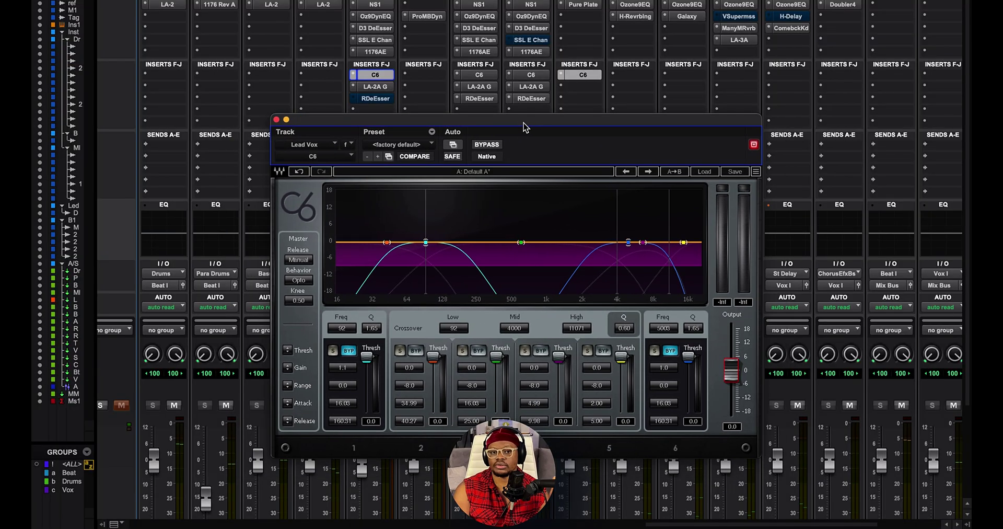
# - Set the C6 crossover frequencies to 91 for Low, about 1352 for Mid and about 10067 for High
pyautogui.moveTo(448, 327); pyautogui.dragTo(449, 334)
pyautogui.doubleClick(448, 328)
pyautogui.write('91')
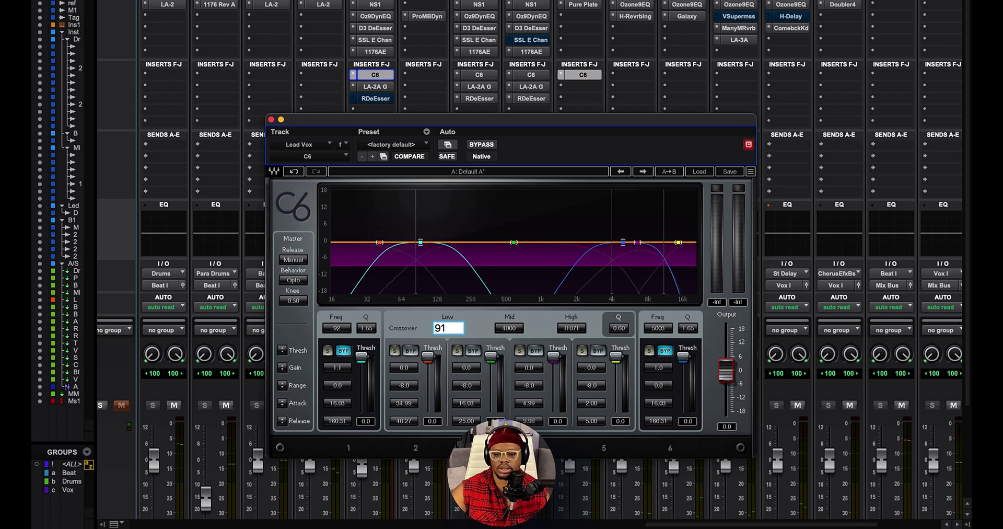
pyautogui.press('Return')
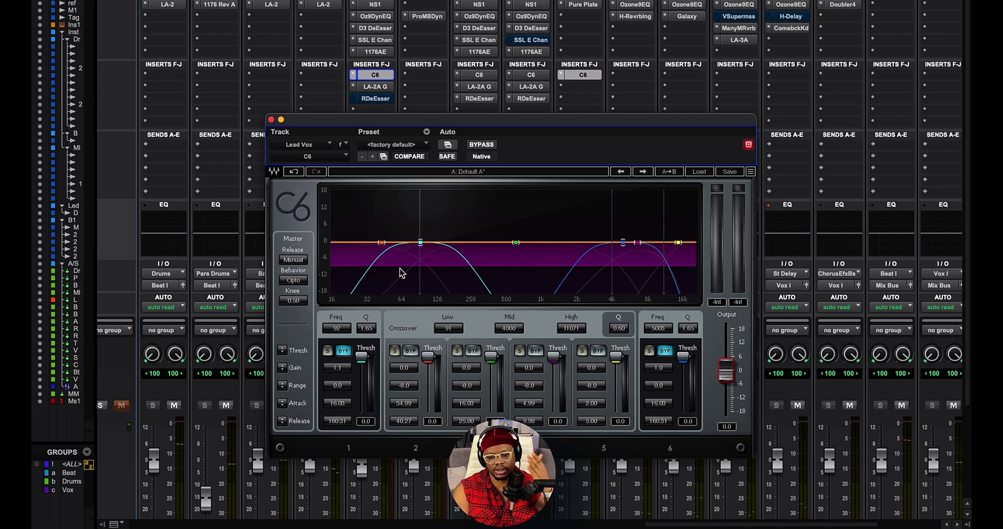
pyautogui.moveTo(612, 271); pyautogui.dragTo(558, 291)
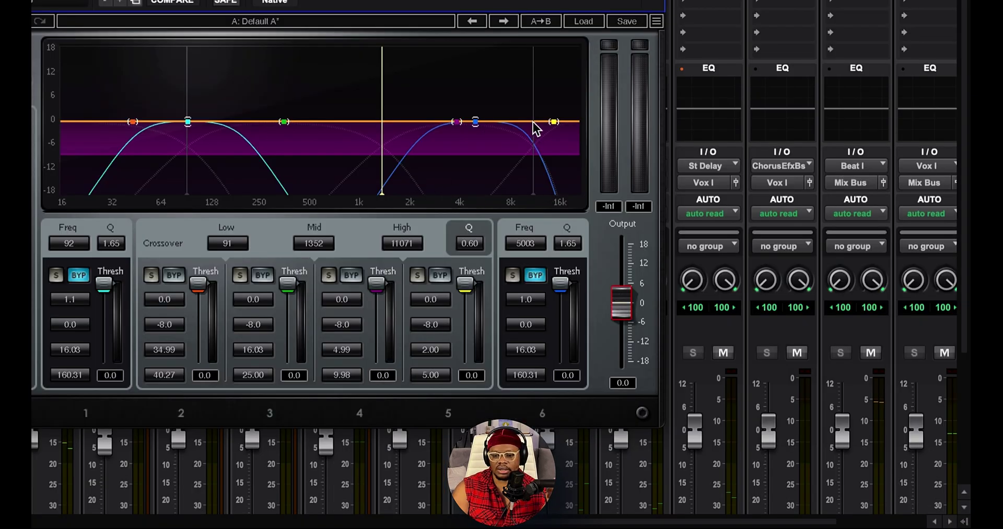
pyautogui.moveTo(533, 126); pyautogui.dragTo(526, 126)
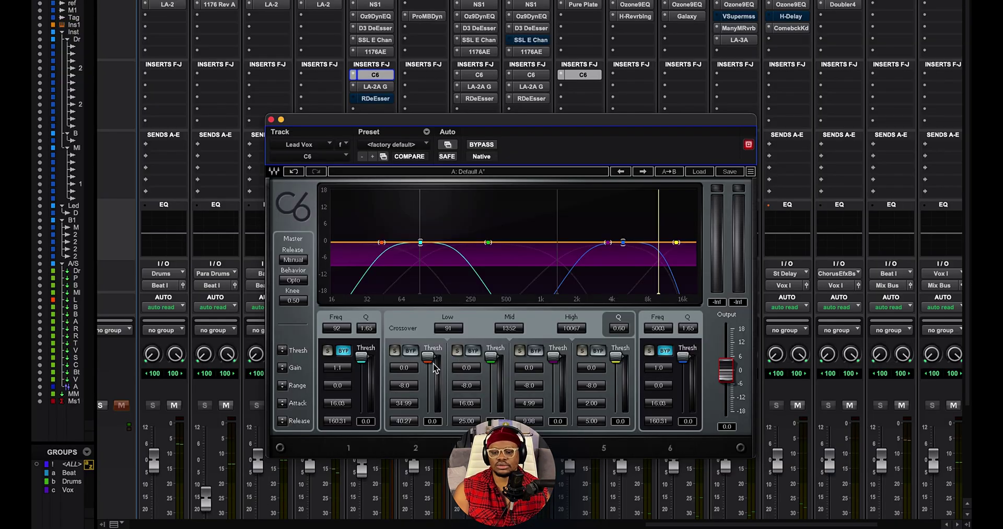
# - Lower band 2's gain to -18 and set band 3's range to -16
pyautogui.click(403, 367)
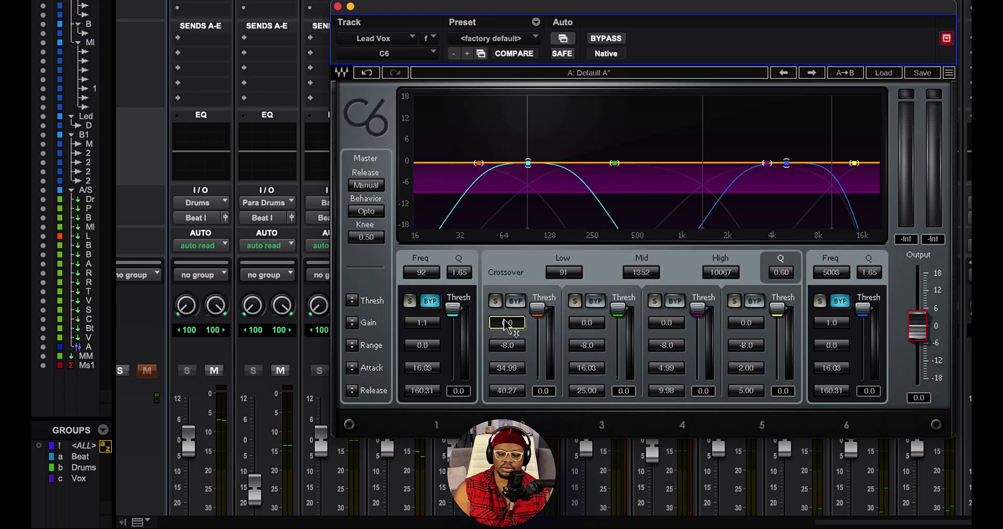
pyautogui.moveTo(506, 325); pyautogui.dragTo(507, 366)
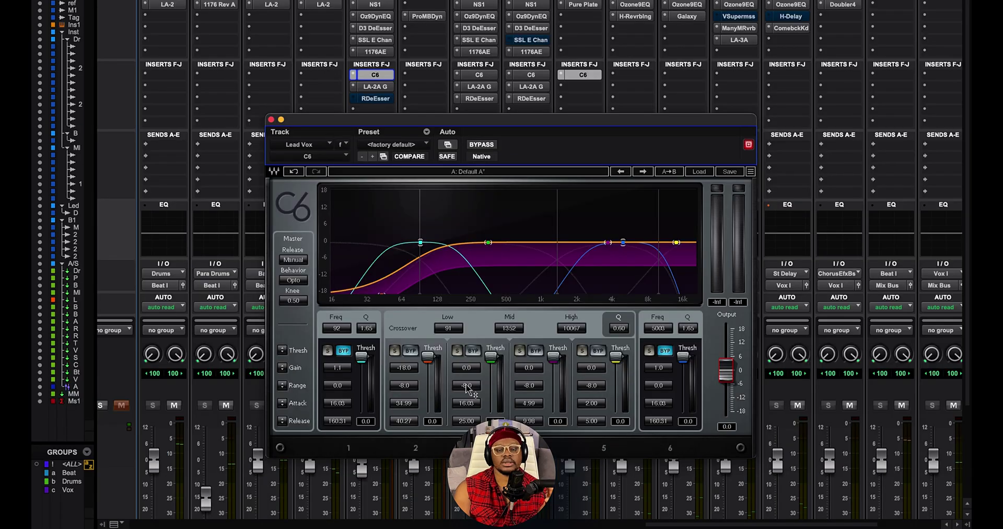
pyautogui.click(586, 345)
pyautogui.write('-16')
pyautogui.press('Return')
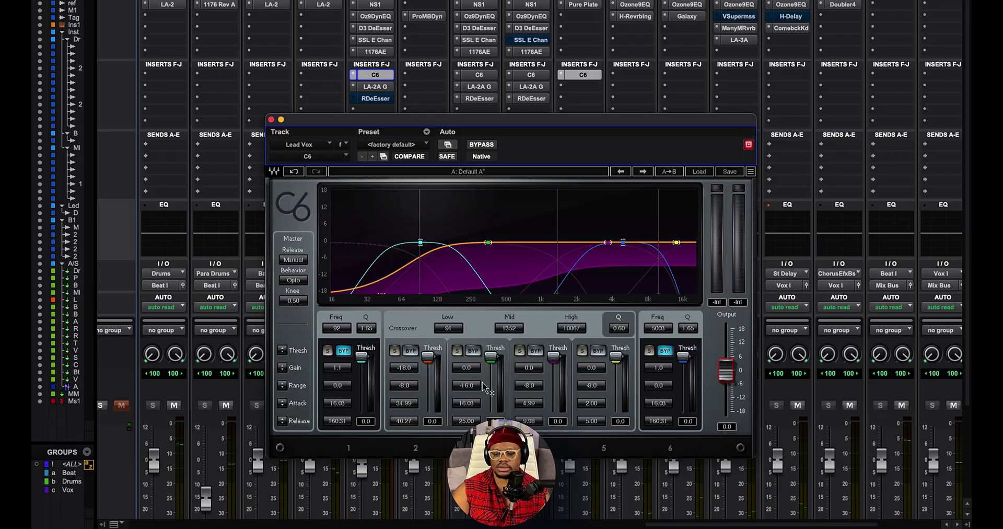
# - Set the range to -15 for band 4 and -16 for band 5
pyautogui.click(529, 384)
pyautogui.write('-15')
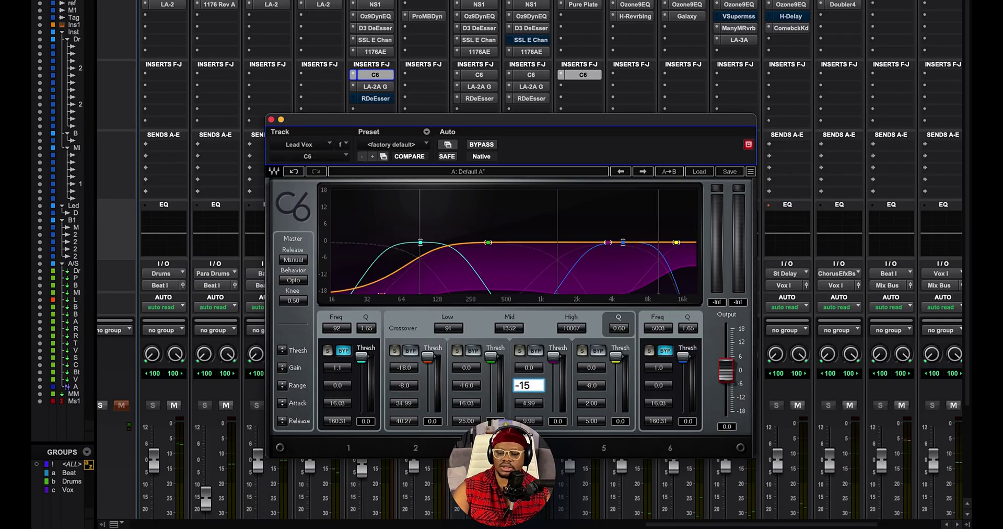
pyautogui.press('Return')
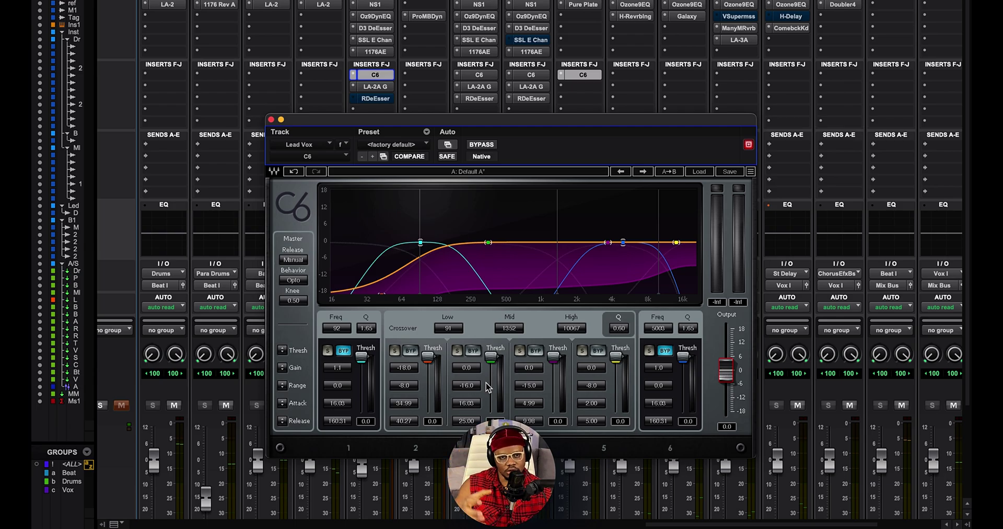
pyautogui.click(591, 385)
pyautogui.write('-1')
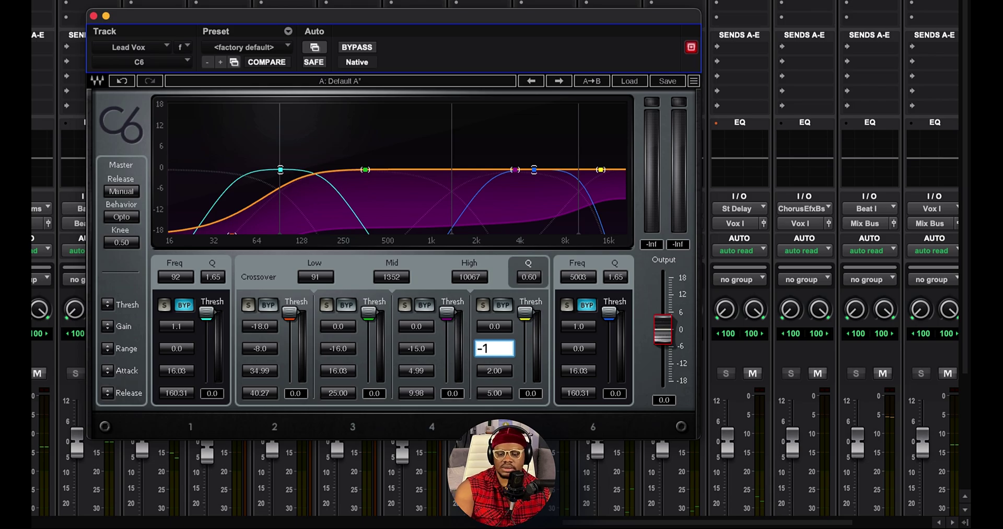
pyautogui.write('6')
pyautogui.press('Return')
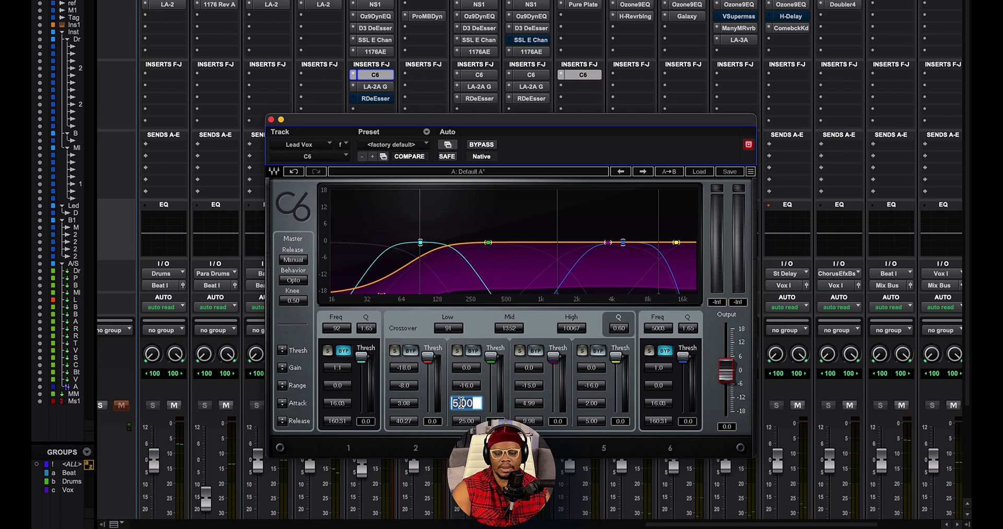
# - Set the attack of bands 3, 4 and 5 to 2.00
pyautogui.write('2')
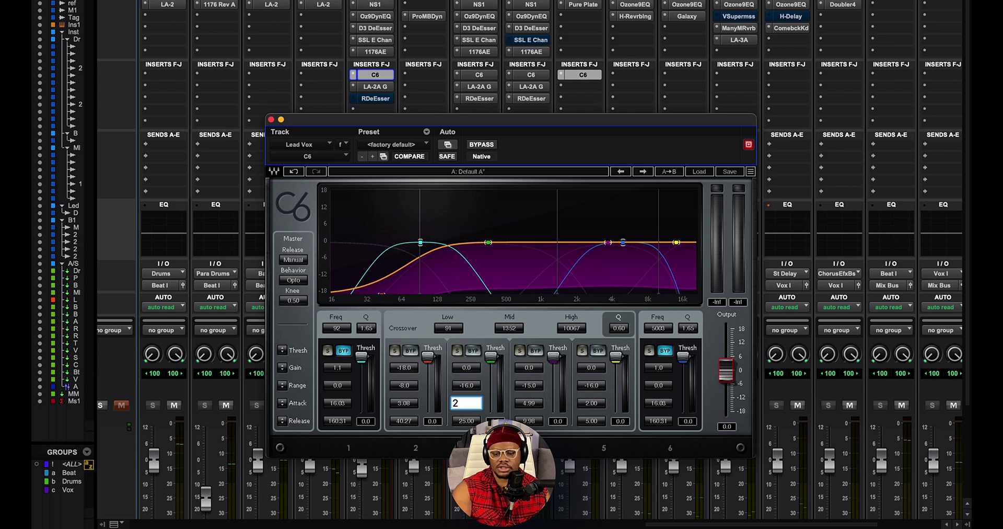
pyautogui.press('Return')
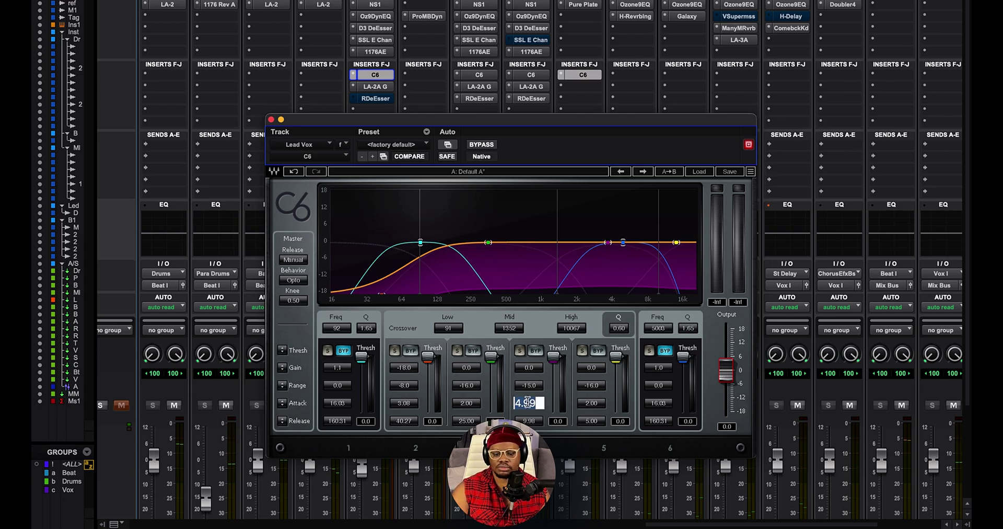
pyautogui.press('Return')
pyautogui.doubleClick(592, 403)
pyautogui.write('2')
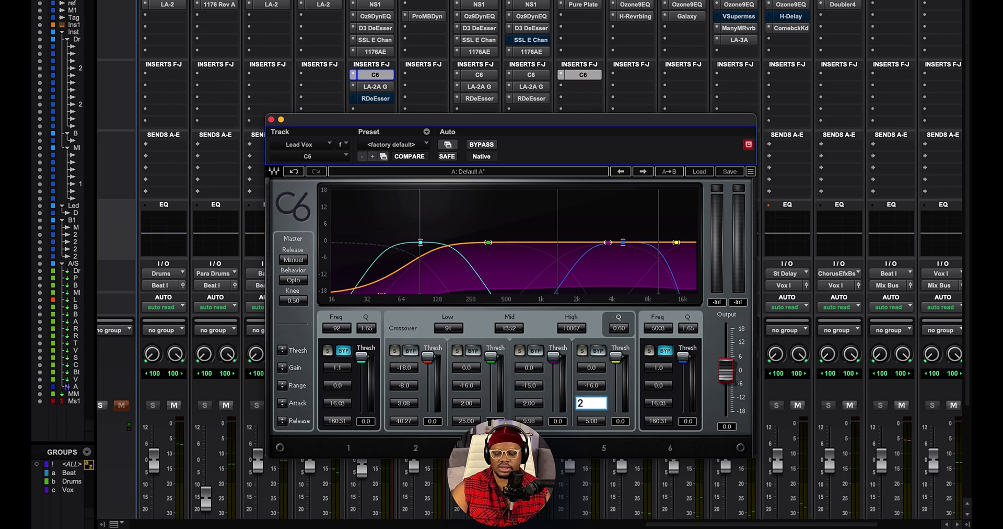
pyautogui.press('Return')
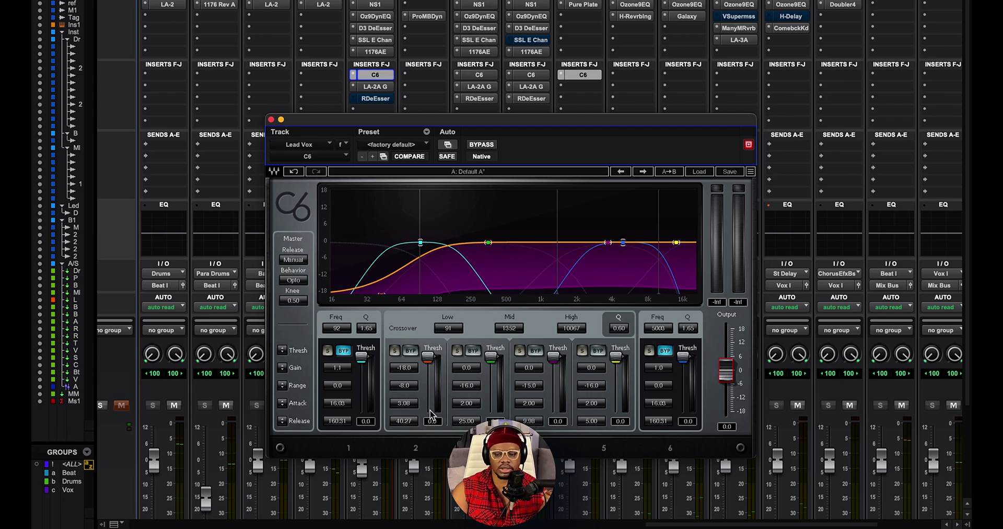
# - During playback, raise band 4's gain to 8.0 and lower its threshold to about -40.2
pyautogui.moveTo(552, 123); pyautogui.dragTo(498, 122)
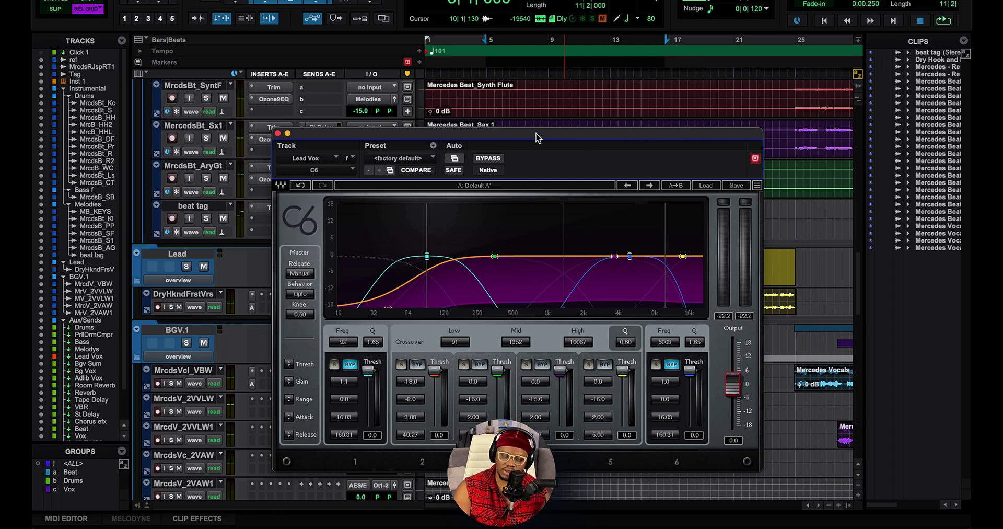
pyautogui.press('space')
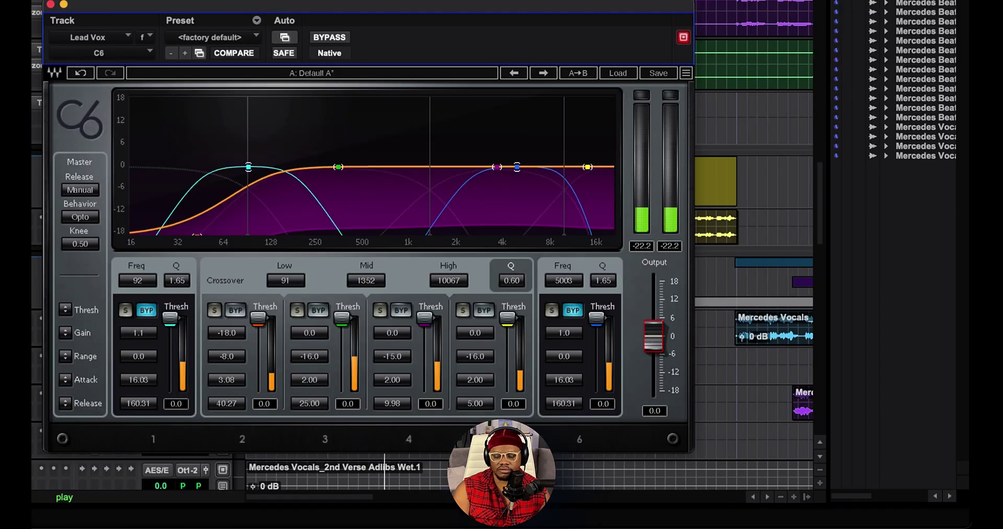
pyautogui.moveTo(536, 383); pyautogui.dragTo(537, 370)
pyautogui.moveTo(392, 332)
pyautogui.mouseDown()
pyautogui.moveTo(391, 314)
pyautogui.moveTo(394, 335)
pyautogui.mouseUp()
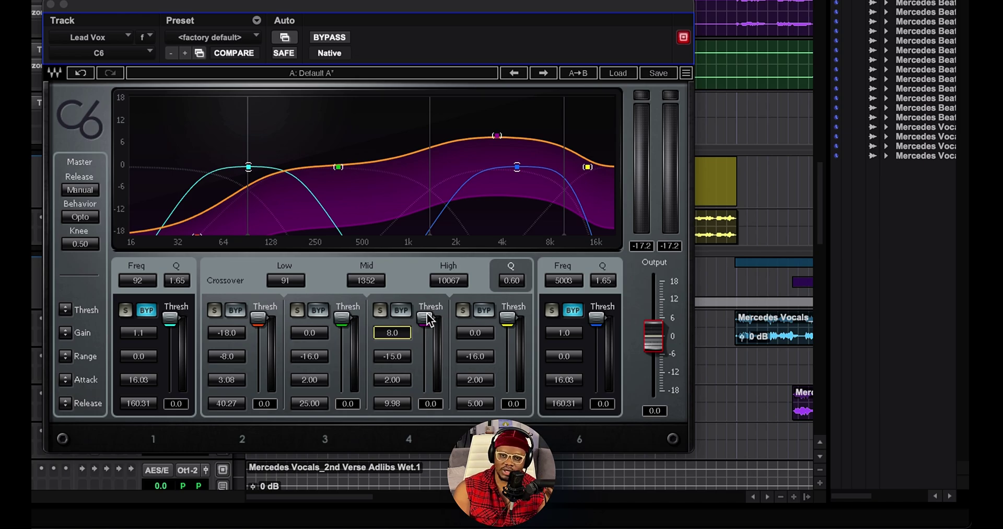
pyautogui.press('space')
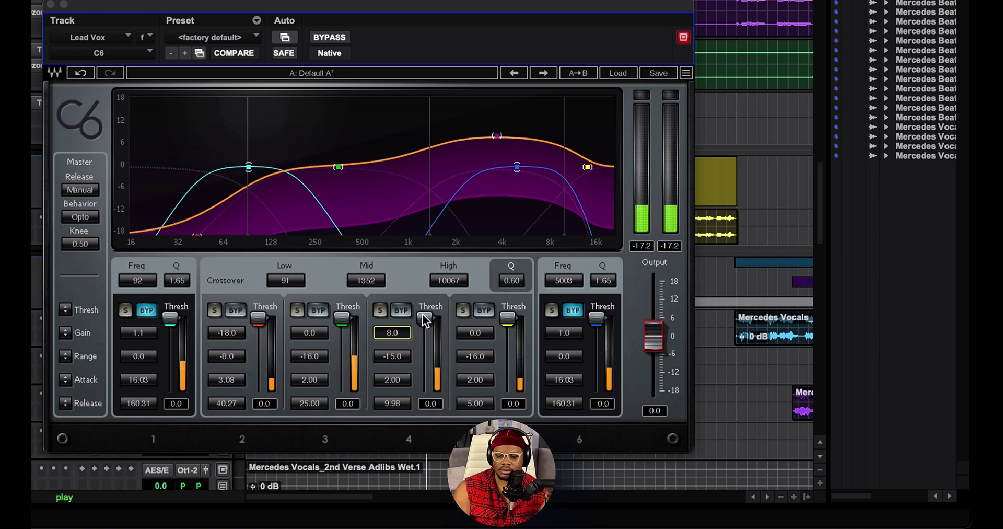
pyautogui.moveTo(424, 317); pyautogui.dragTo(424, 354)
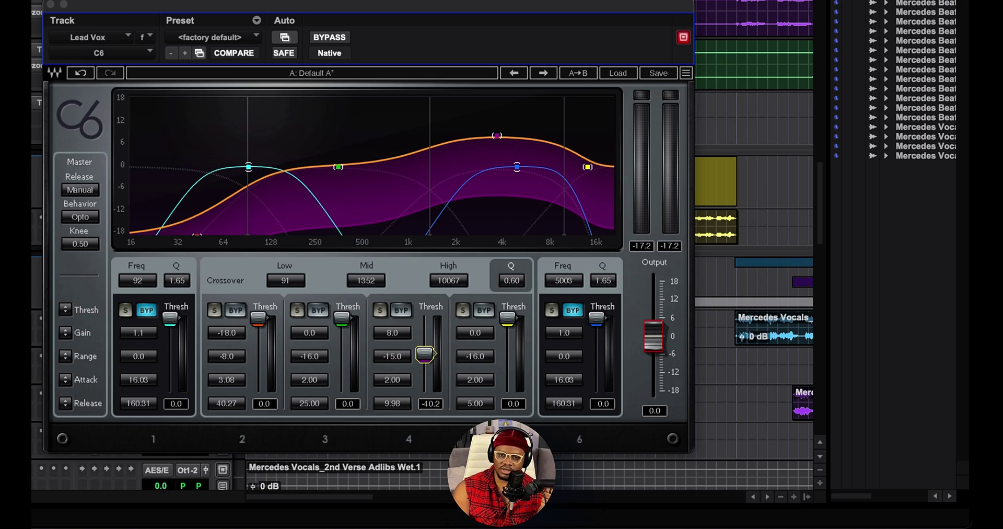
# - During playback, raise band 5's gain to 12.0 and lower its threshold to about -52.7
pyautogui.press('space')
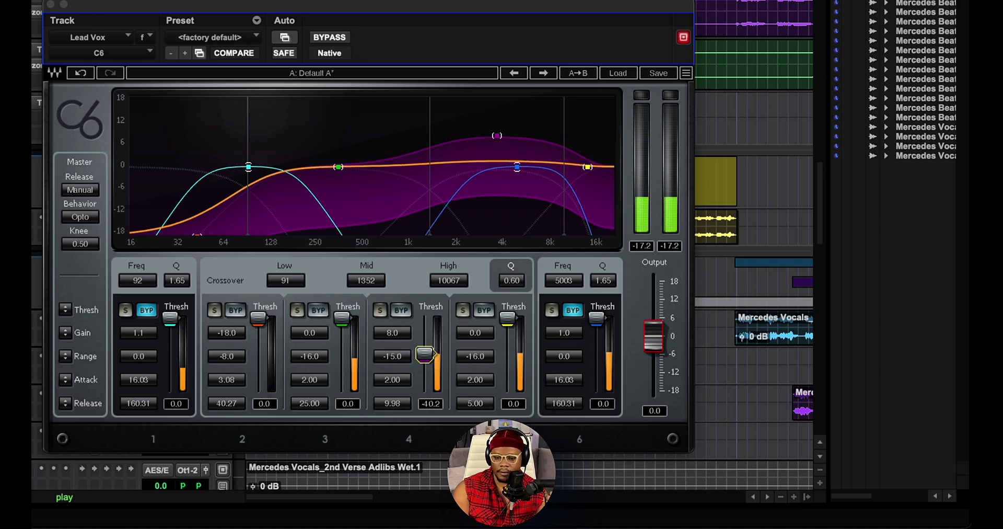
pyautogui.moveTo(477, 332); pyautogui.dragTo(478, 304)
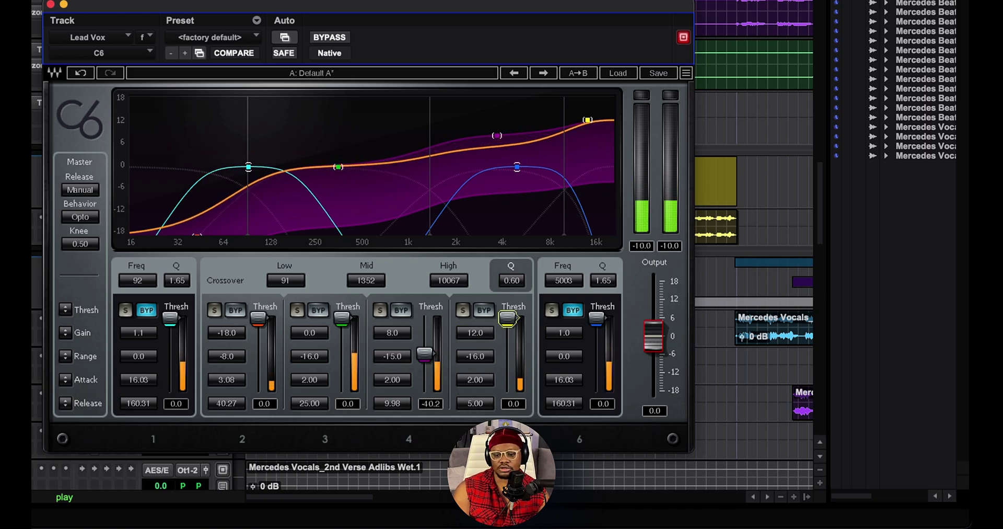
pyautogui.moveTo(504, 317); pyautogui.dragTo(506, 365)
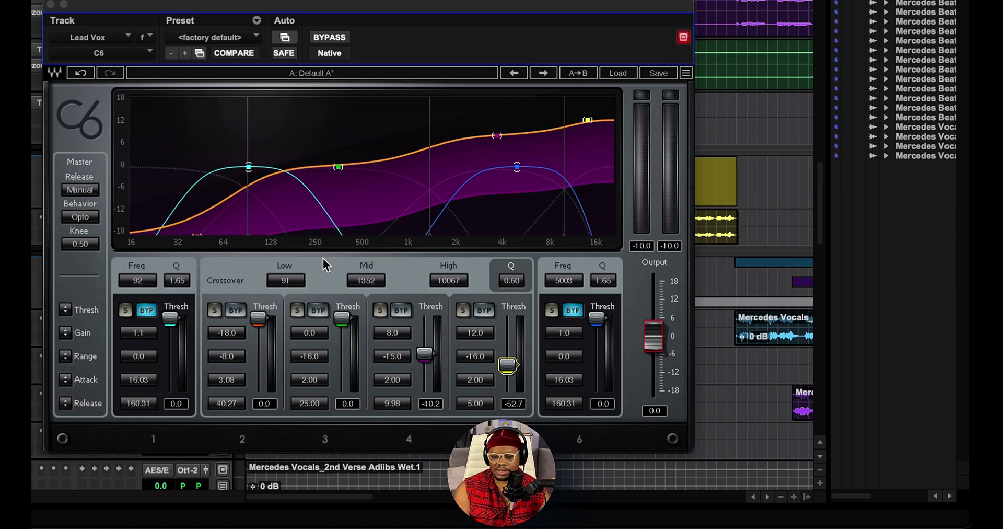
# - Play the vocal and lower band 3's threshold to about -64.5
pyautogui.click(342, 319)
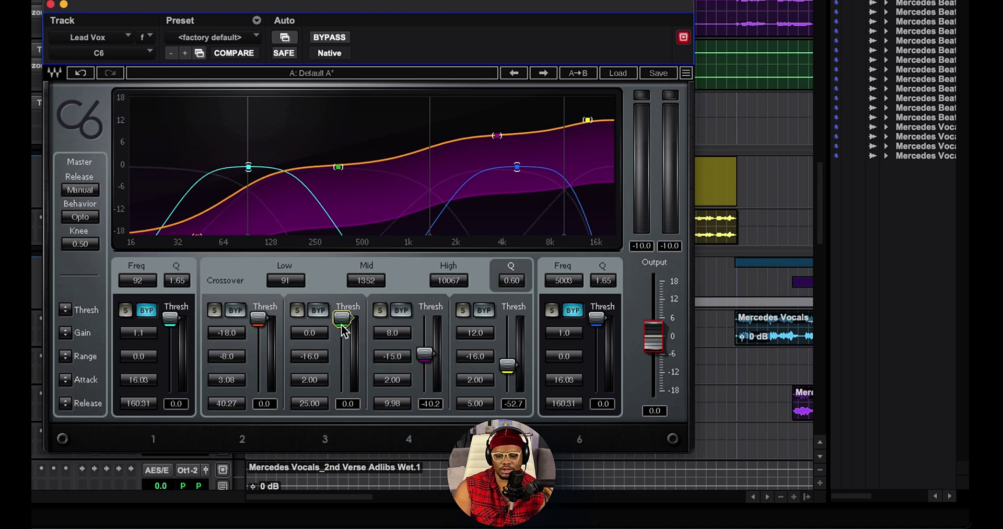
pyautogui.press('space')
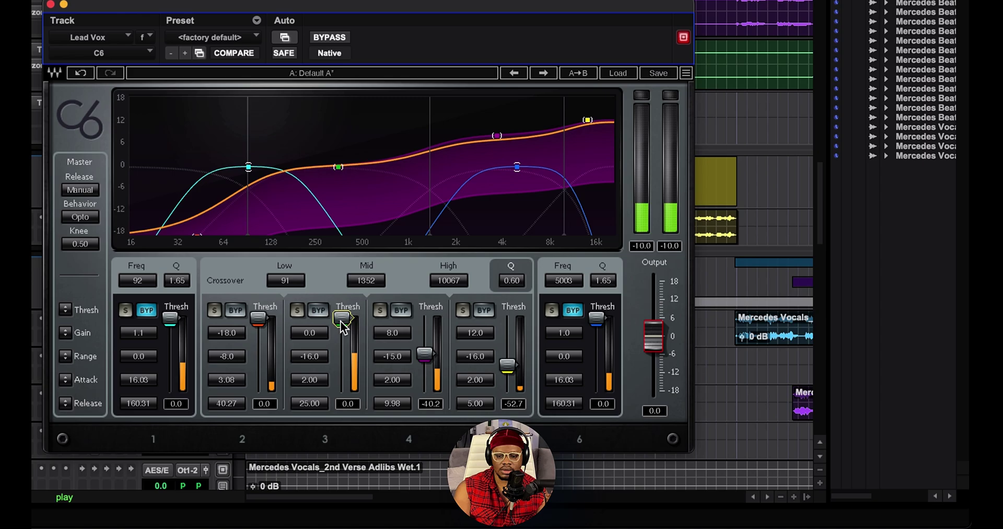
pyautogui.moveTo(341, 321); pyautogui.dragTo(351, 375)
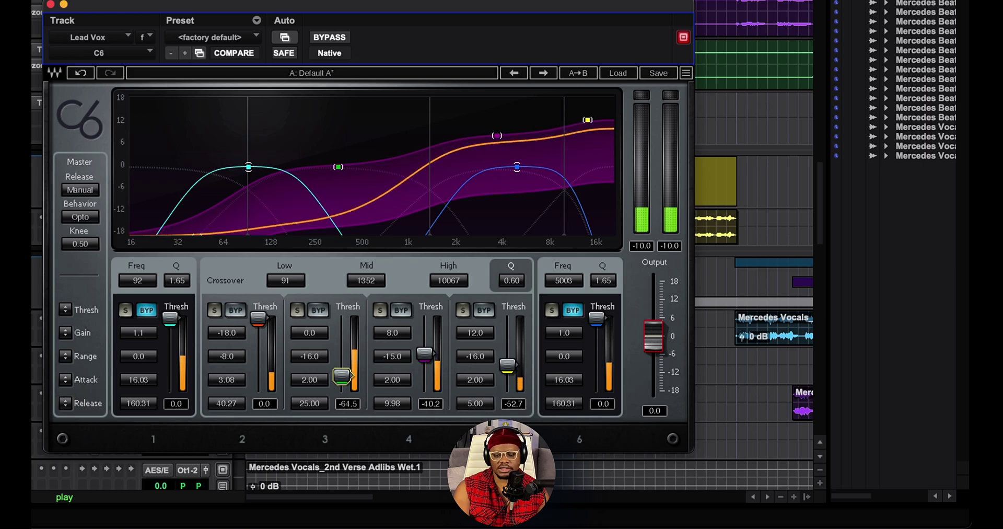
# - During playback, raise band 3's threshold to about -40.3 and lower band 5's gain to 6.9
pyautogui.moveTo(352, 375); pyautogui.dragTo(351, 354)
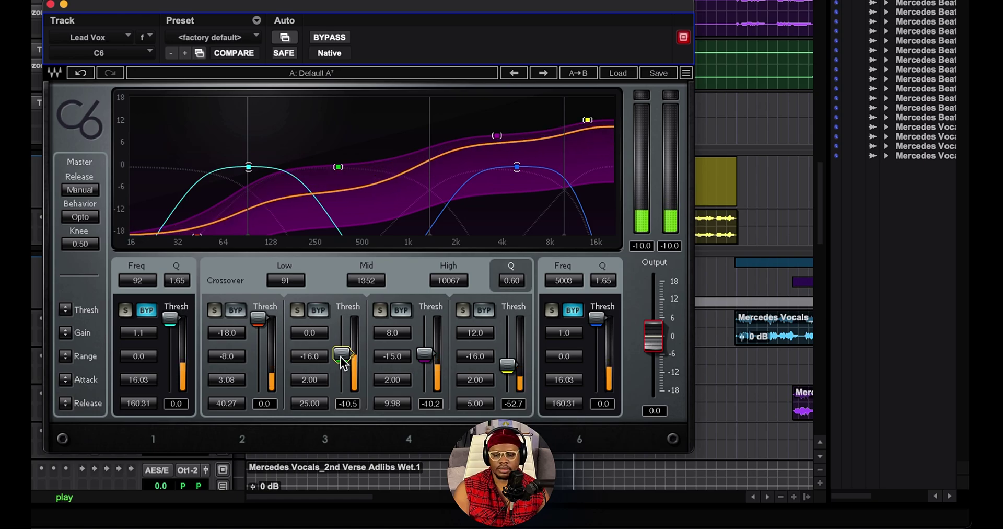
pyautogui.moveTo(341, 359); pyautogui.dragTo(342, 355)
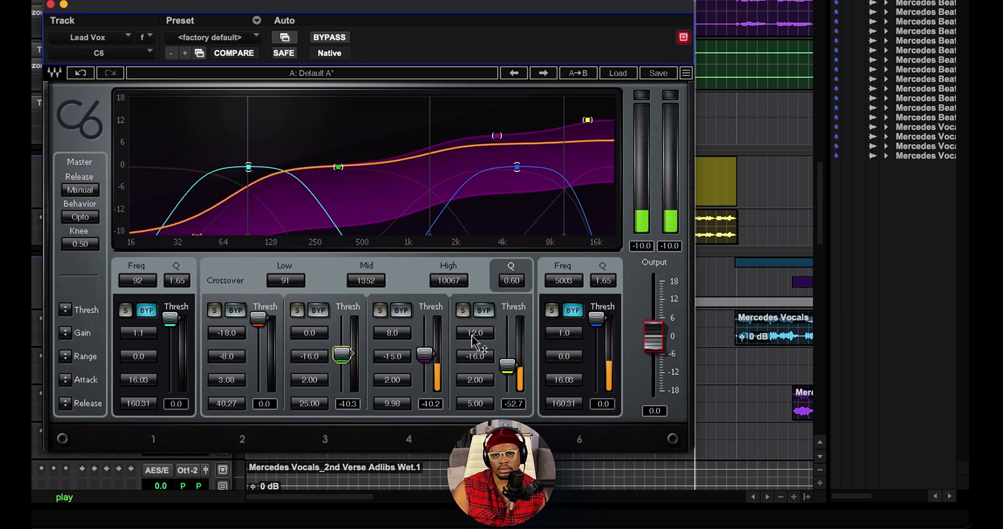
pyautogui.moveTo(472, 337); pyautogui.dragTo(472, 364)
pyautogui.press('space')
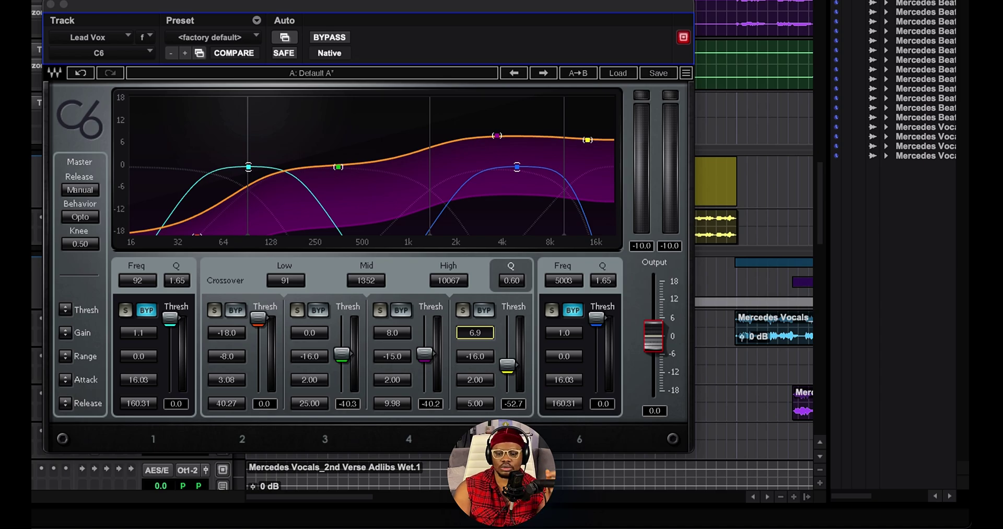
# - With the vocal playing, lower band 4's gain to 4.0 and set band 5's gain to 5.0
pyautogui.press('space')
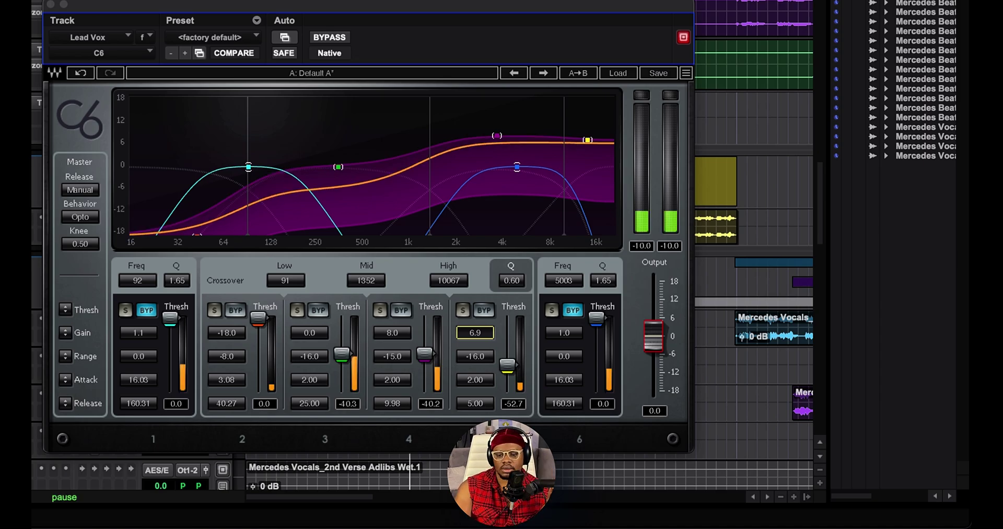
pyautogui.moveTo(392, 332); pyautogui.dragTo(392, 346)
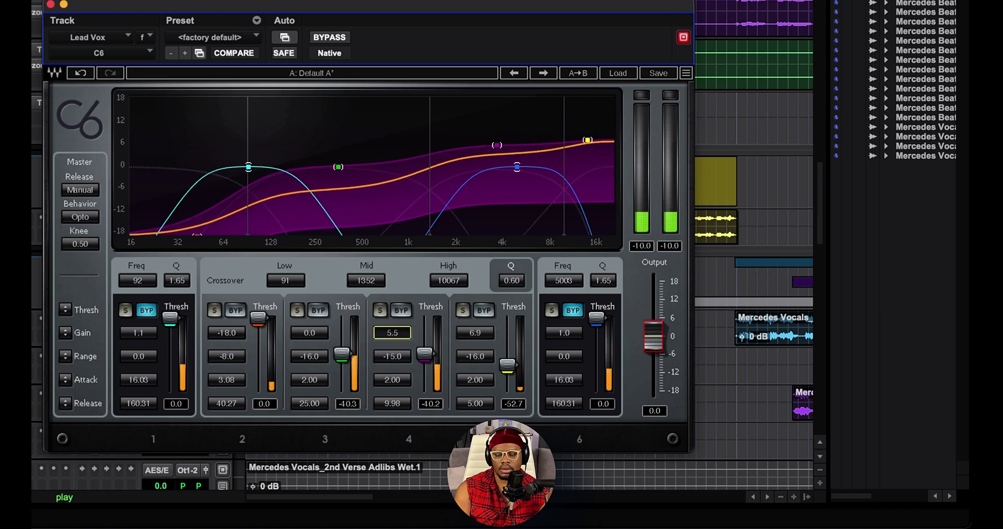
pyautogui.moveTo(392, 347); pyautogui.dragTo(392, 353)
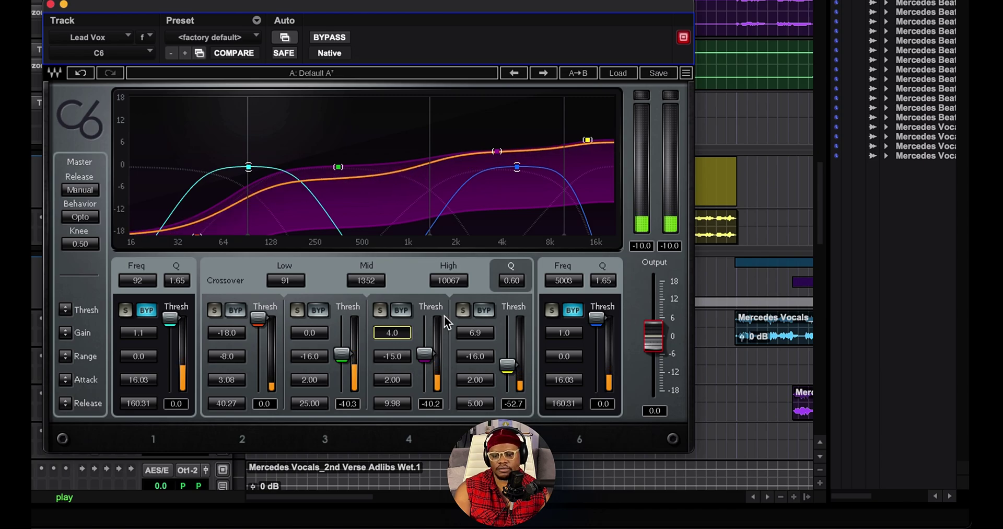
pyautogui.doubleClick(474, 333)
pyautogui.write('5')
pyautogui.press('Return')
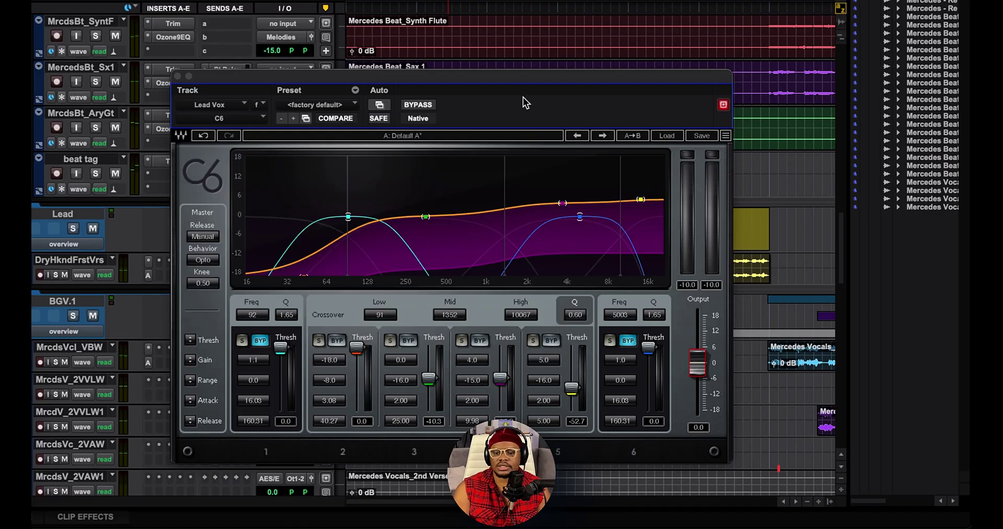
# - Compare the lead vocal during playback with the C6 bypassed and active
pyautogui.moveTo(505, 78); pyautogui.dragTo(434, 28)
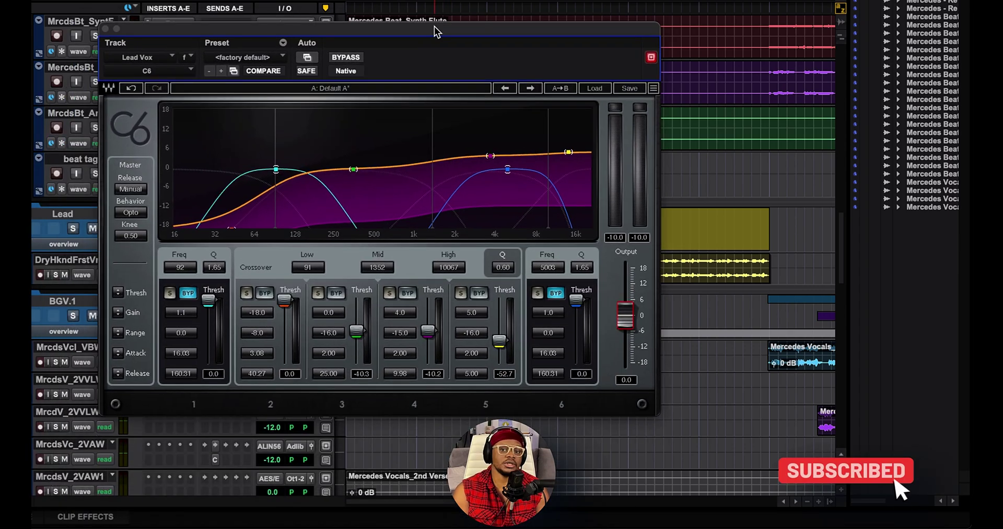
pyautogui.click(344, 56)
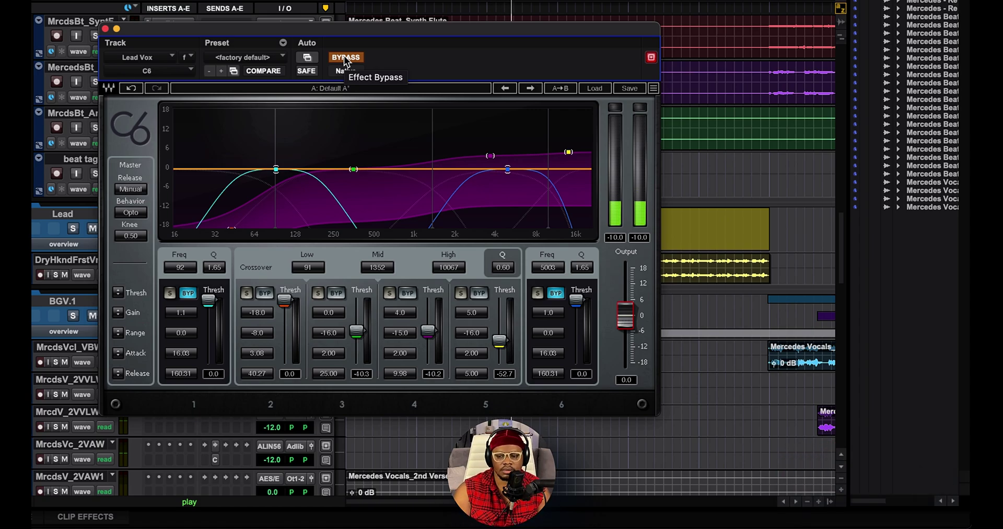
pyautogui.click(344, 58)
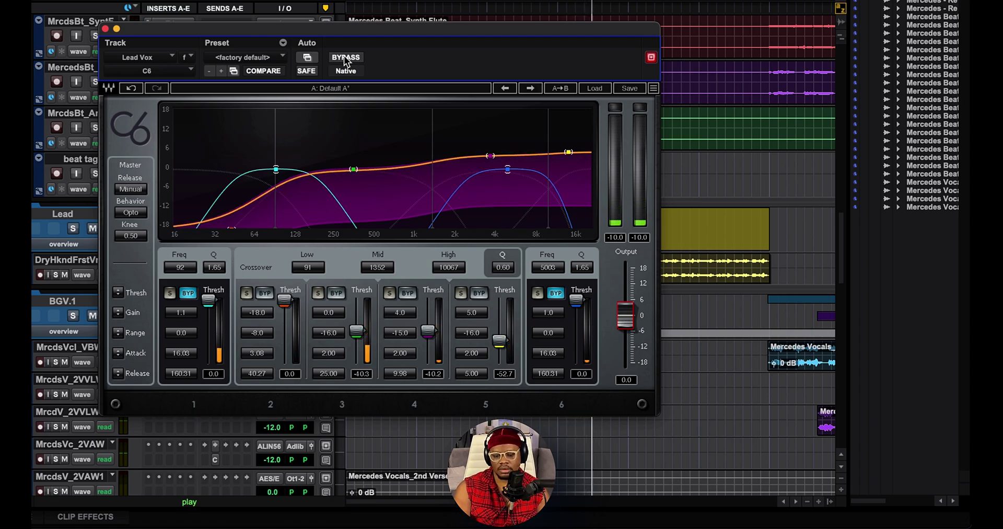
pyautogui.press('space')
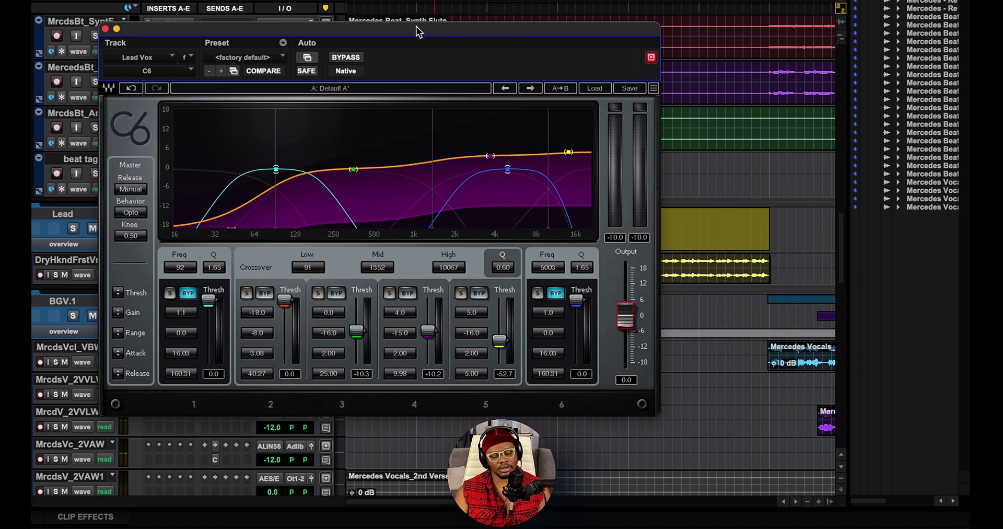
# - Play the mix and move the lead vocal's existing C6 window clear of the Lead channel's inserts
pyautogui.press('space')
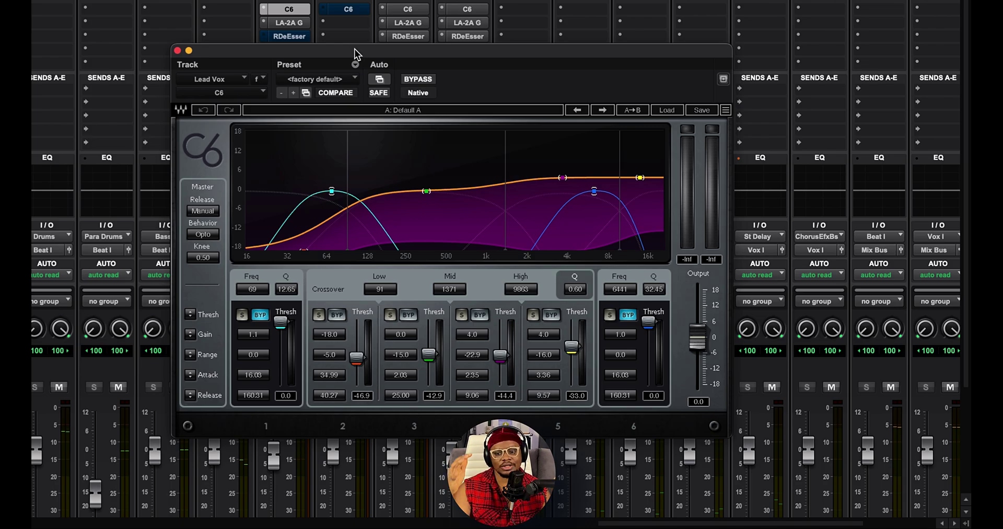
pyautogui.moveTo(355, 49); pyautogui.dragTo(519, 0)
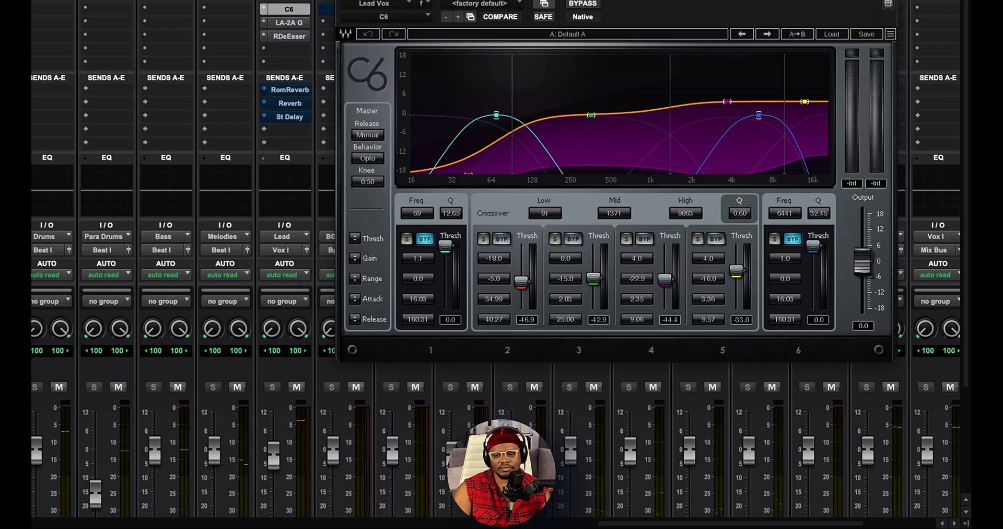
pyautogui.moveTo(599, 0); pyautogui.dragTo(346, 122)
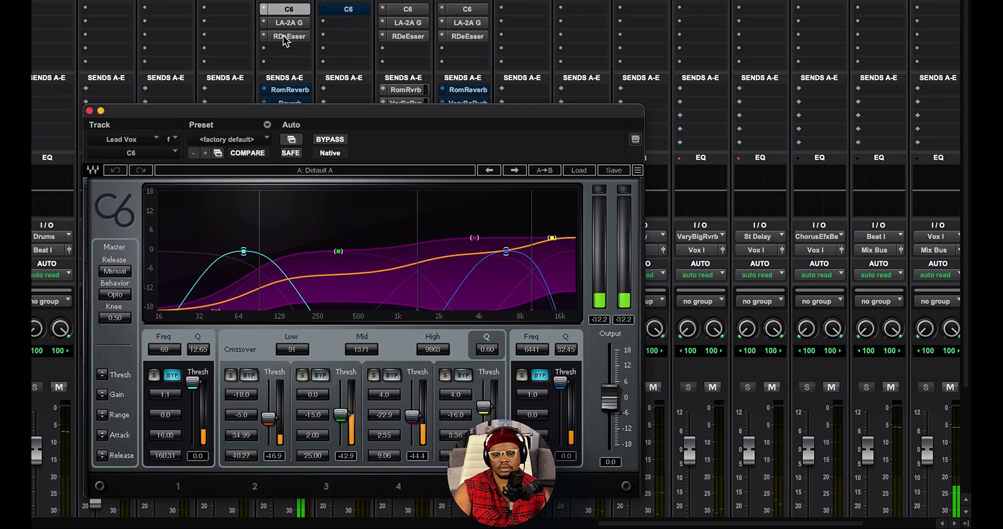
pyautogui.moveTo(346, 113); pyautogui.dragTo(353, 0)
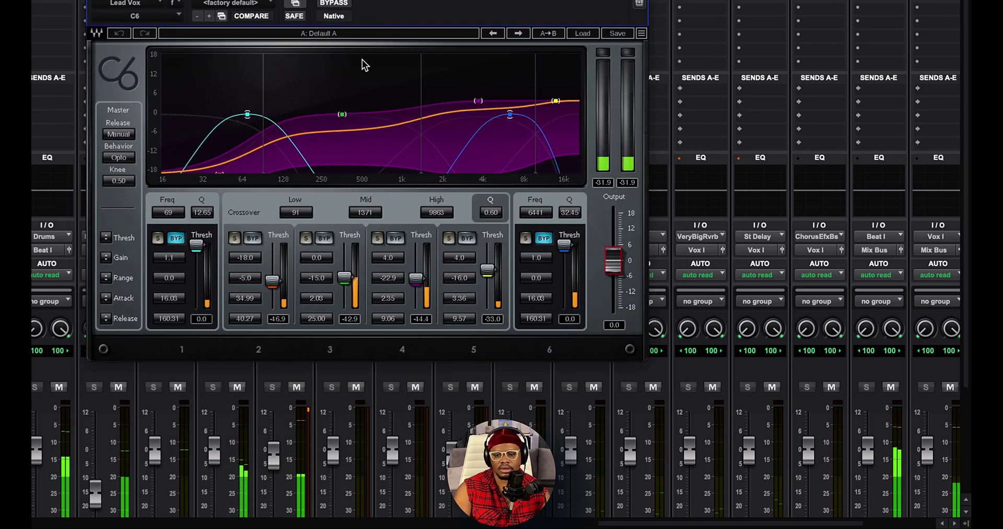
pyautogui.moveTo(367, 0); pyautogui.dragTo(365, 91)
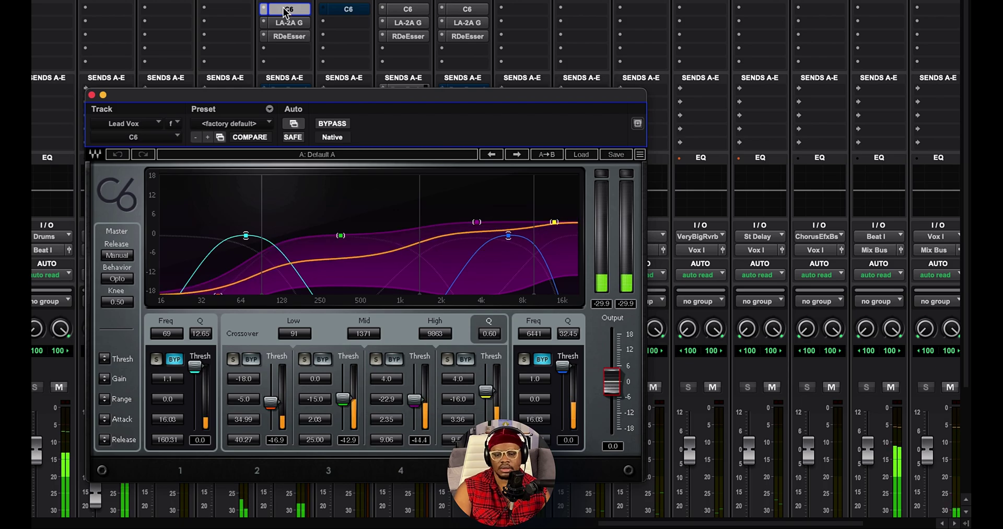
# - Open the lead vocal's RDeEsser and rearrange its window and the C6 window to view the settings of both
pyautogui.click(288, 36)
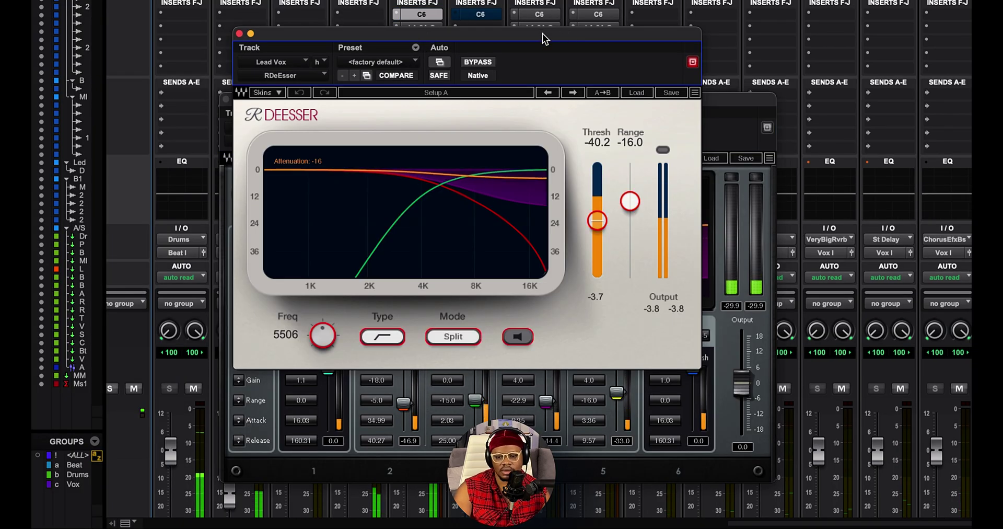
pyautogui.moveTo(549, 38); pyautogui.dragTo(482, 0)
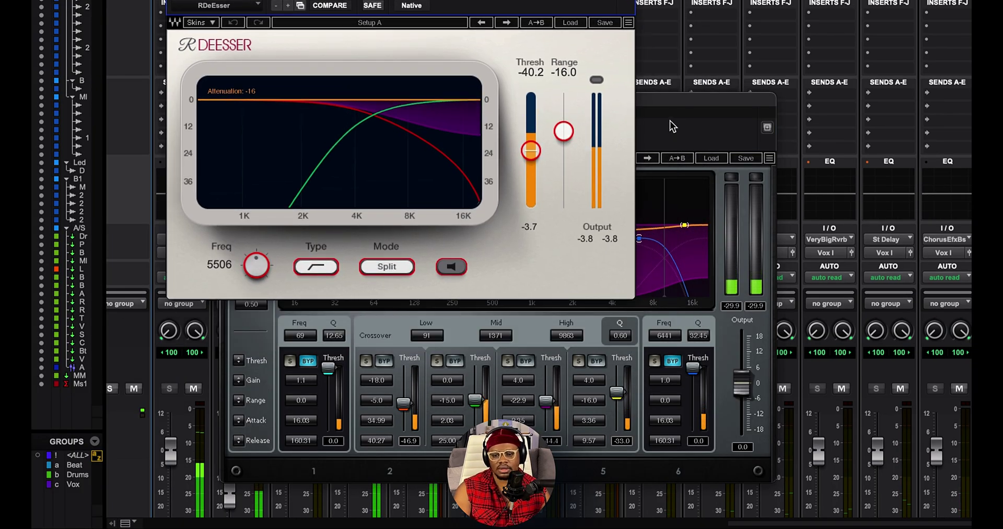
pyautogui.moveTo(665, 104); pyautogui.dragTo(656, 58)
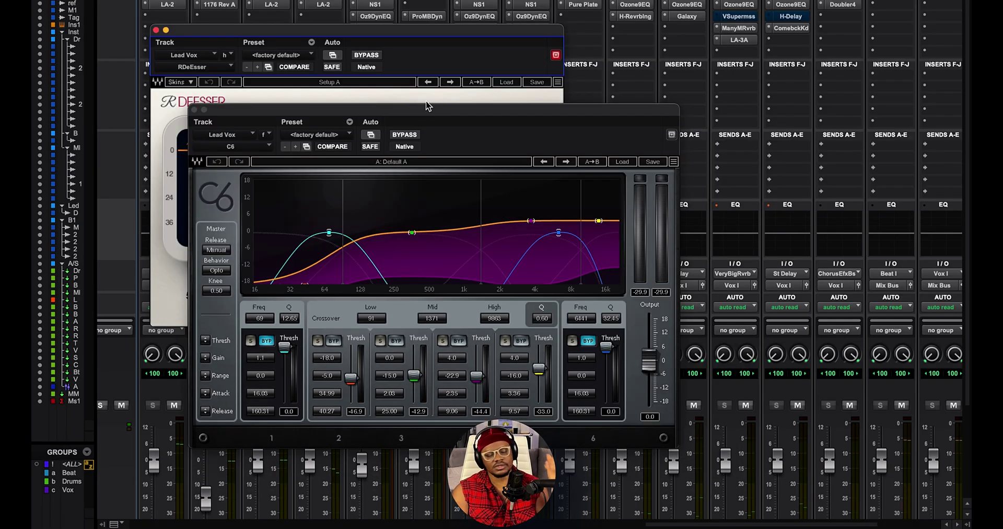
pyautogui.moveTo(427, 107); pyautogui.dragTo(443, 142)
pyautogui.click(366, 55)
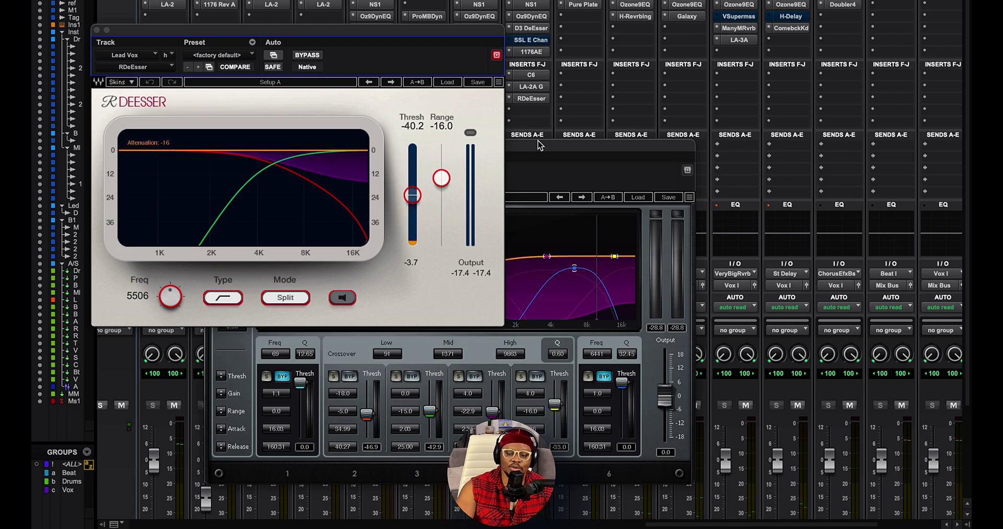
pyautogui.moveTo(627, 144); pyautogui.dragTo(614, 42)
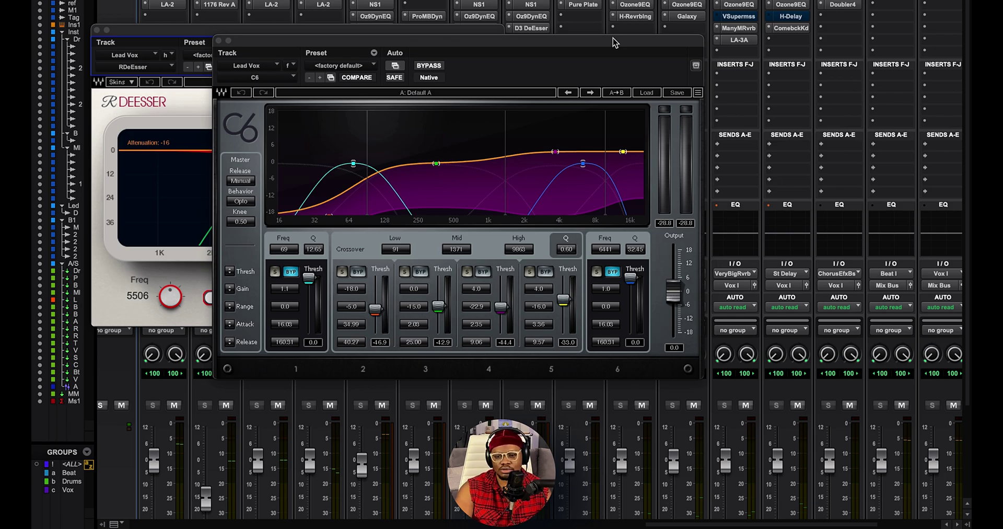
pyautogui.moveTo(614, 42); pyautogui.dragTo(635, 106)
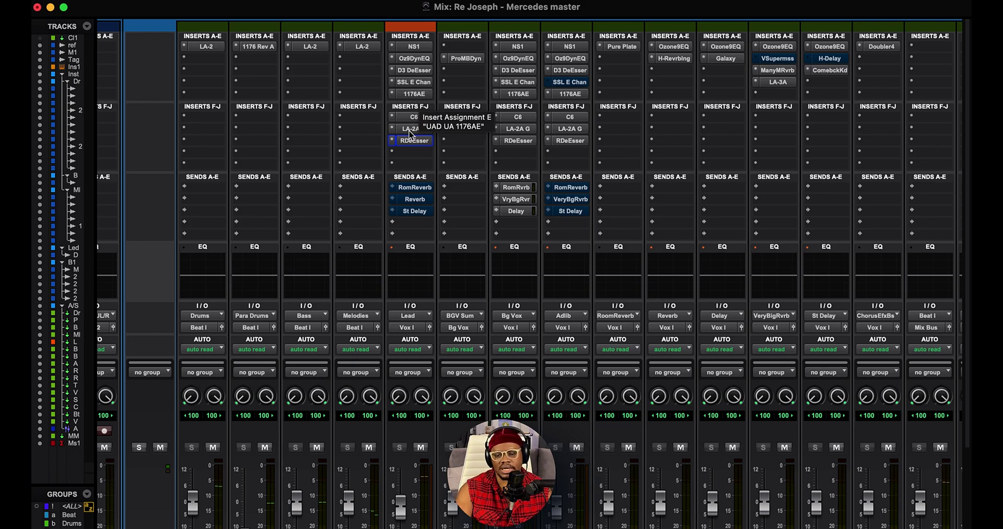
# - Unmute the RomReverb, Reverb and St Delay sends on the Lead channel
pyautogui.moveTo(413, 117); pyautogui.dragTo(466, 117)
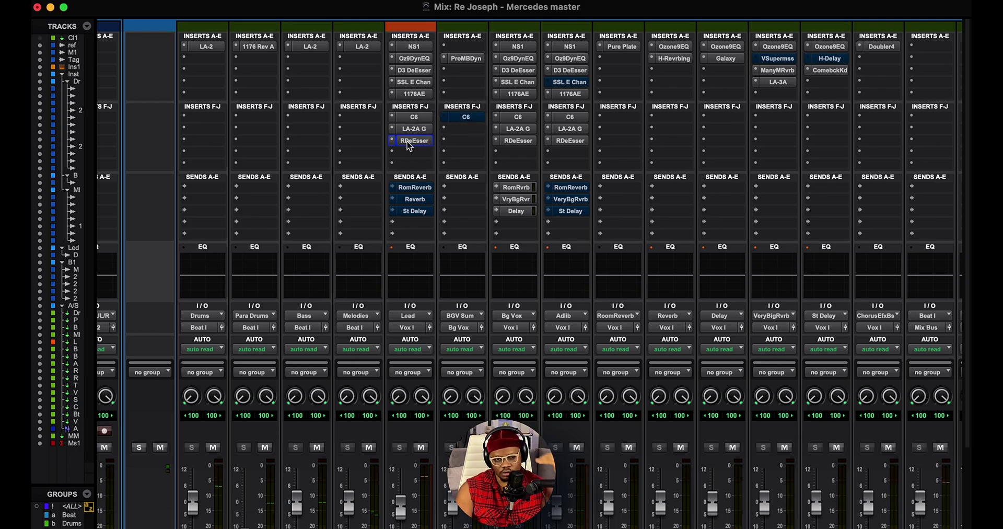
pyautogui.keyDown('super'); pyautogui.click(410, 188); pyautogui.keyUp('super')
pyautogui.keyDown('super'); pyautogui.click(411, 199); pyautogui.keyUp('super')
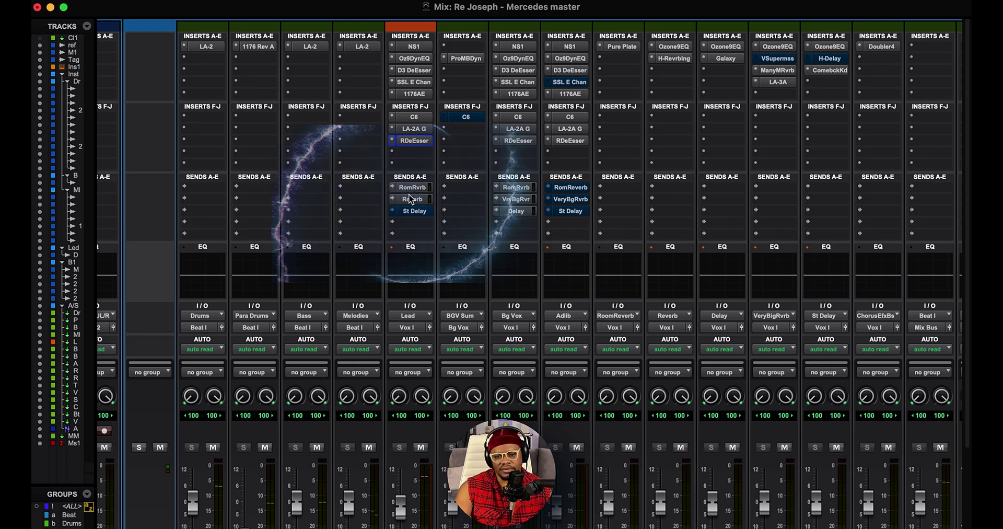
pyautogui.keyDown('super'); pyautogui.click(414, 211); pyautogui.keyUp('super')
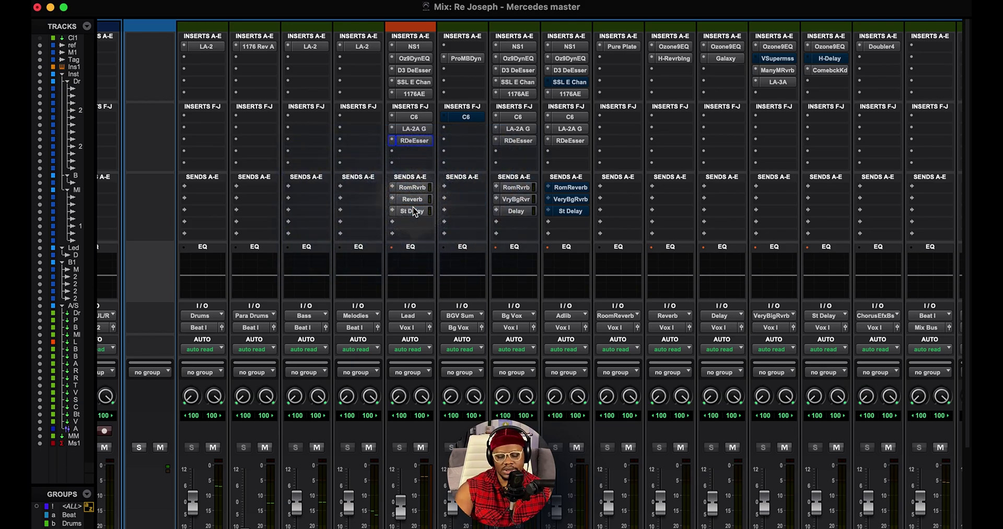
# - Switch to the Edit window and play the song to audition the lead vocal with its sends
pyautogui.press('super+equal')
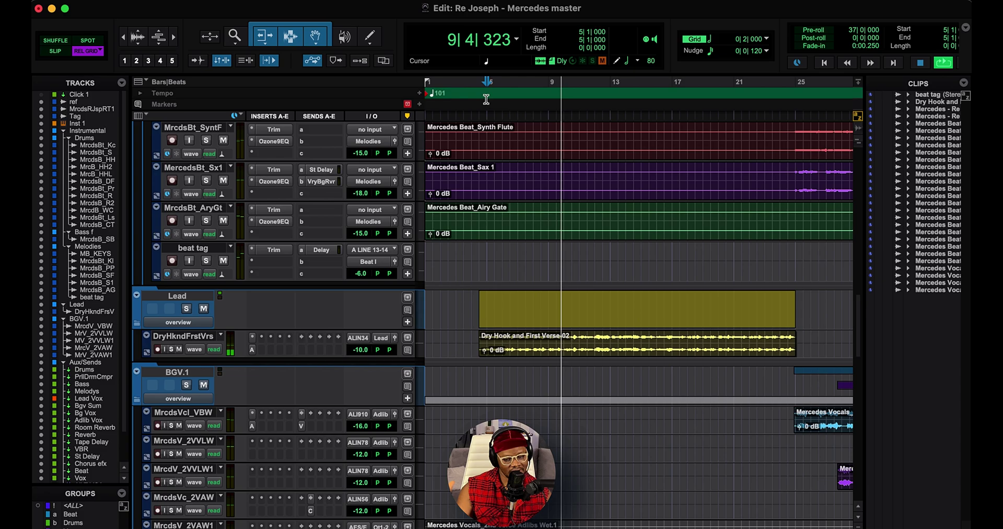
pyautogui.press('space')
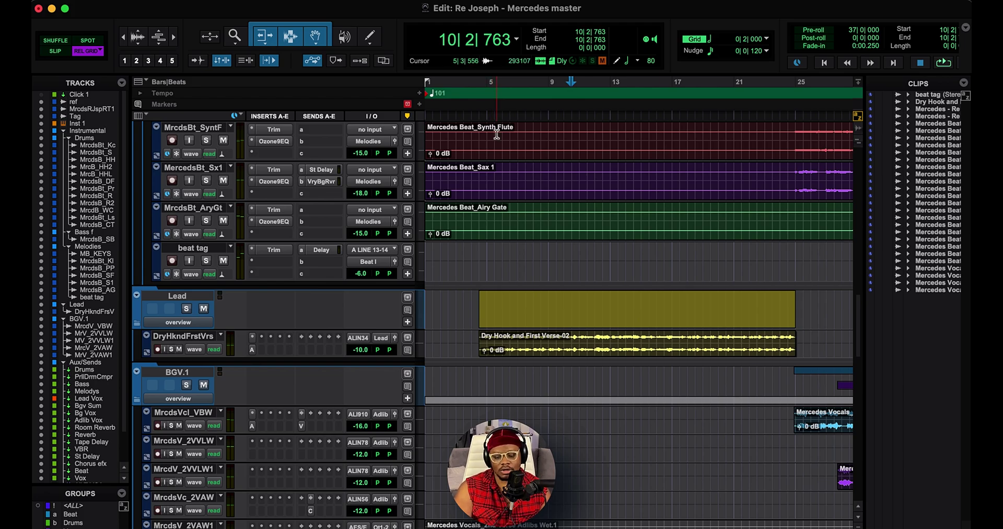
pyautogui.press('space')
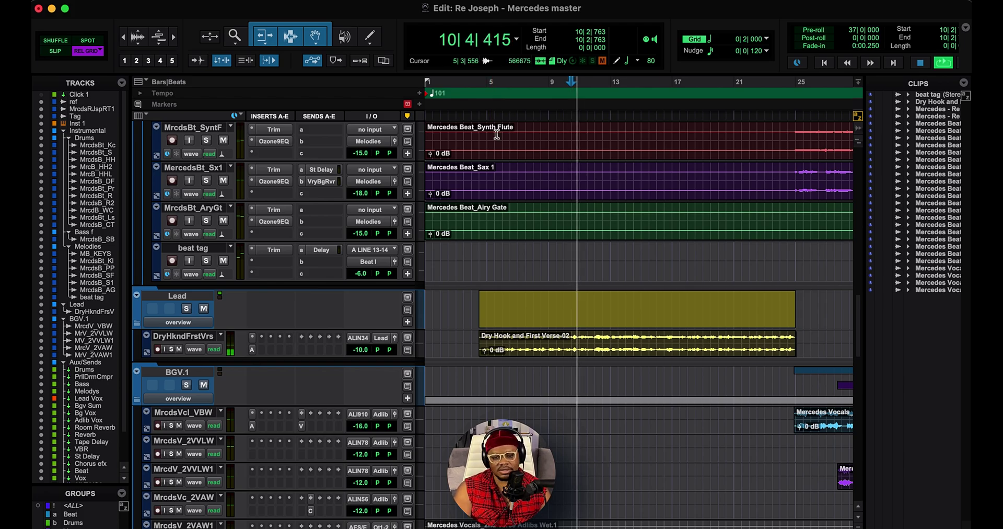